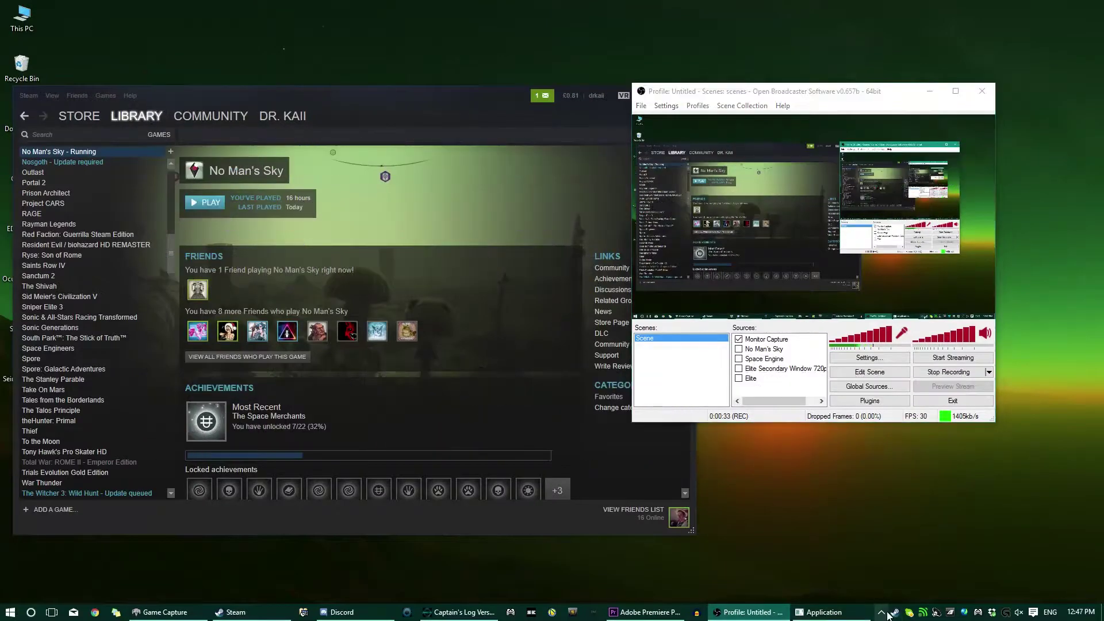
# - Bring up the taskbar menu on the desktop to reach Task Manager
pyautogui.rightClick(889, 614)
# - Open Task Manager's detailed process list and set NMS.exe to Normal priority
pyautogui.click(916, 553)
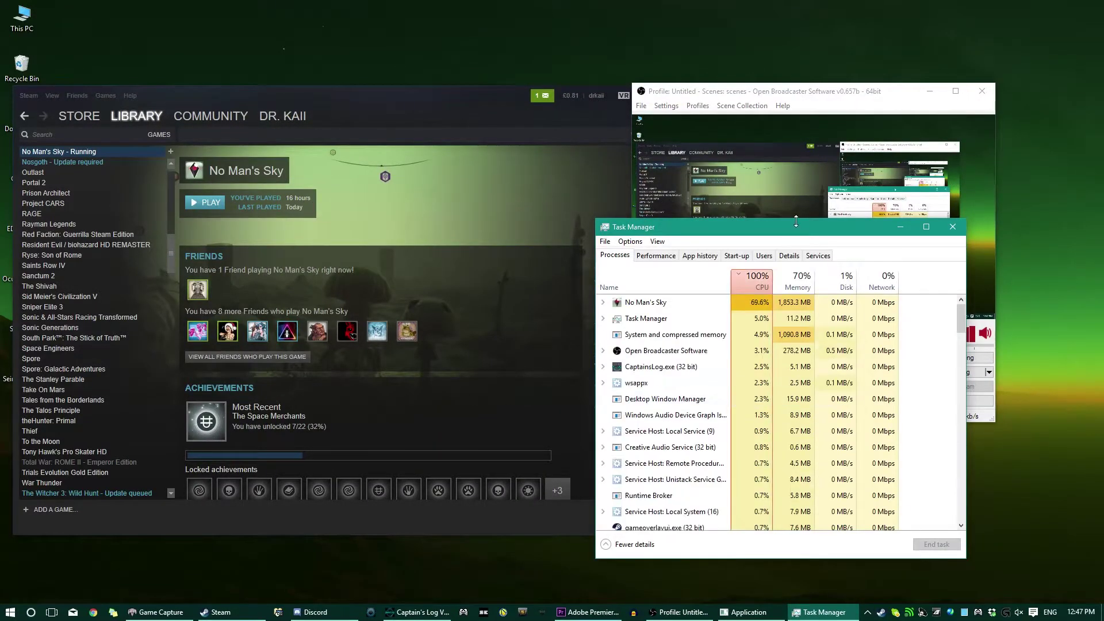
pyautogui.click(789, 255)
pyautogui.scroll(-3, 764, 430)
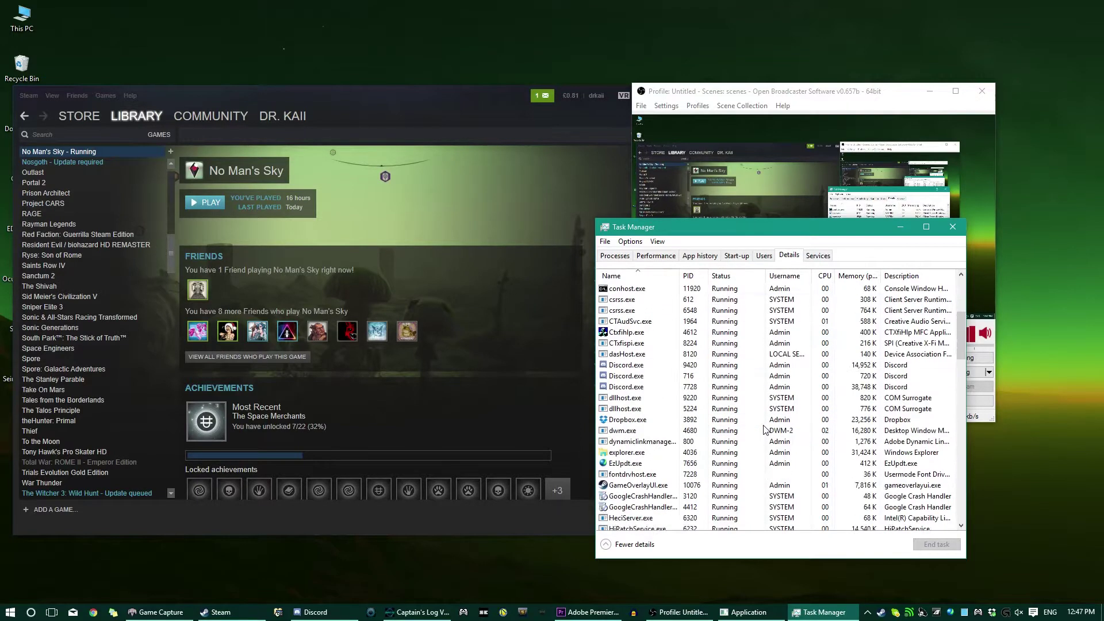
pyautogui.scroll(-2, 764, 430)
pyautogui.scroll(-5, 764, 429)
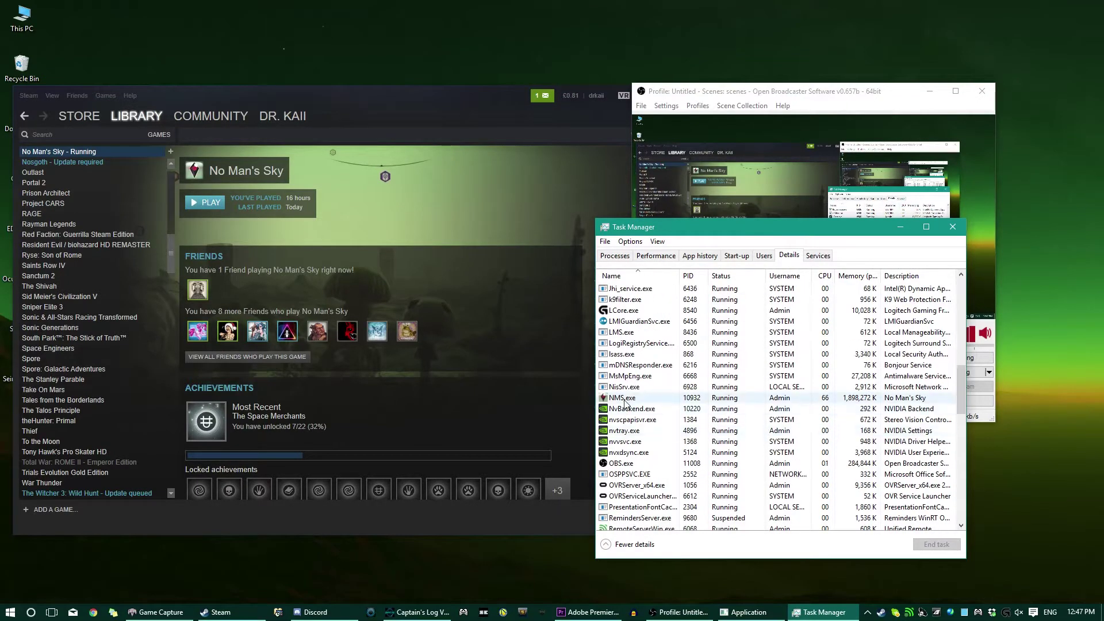
pyautogui.rightClick(625, 401)
pyautogui.moveTo(681, 436)
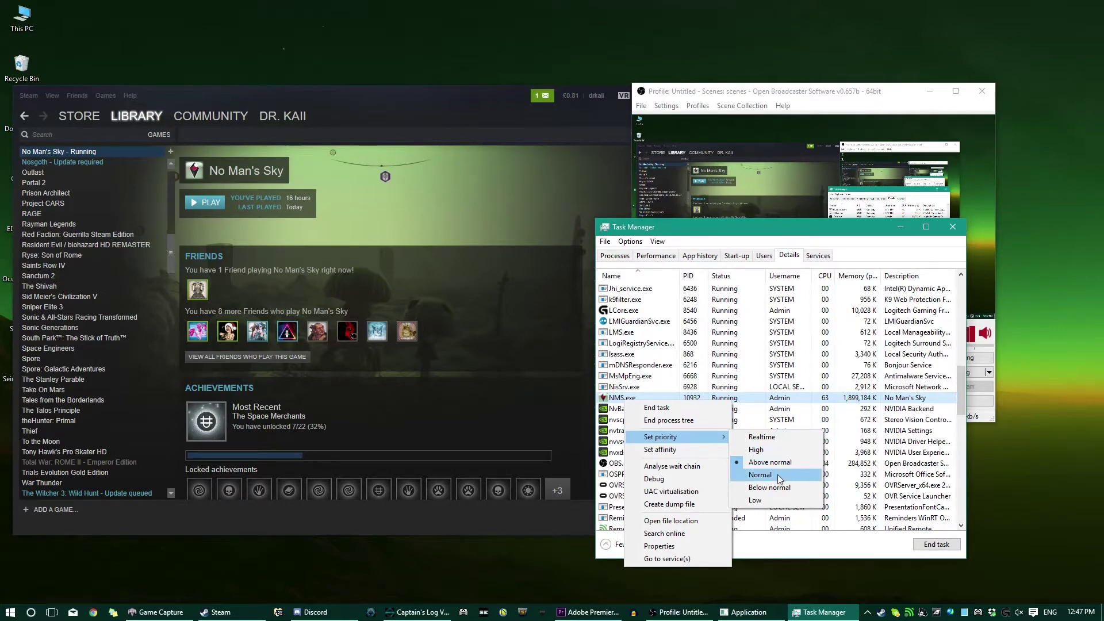
pyautogui.click(777, 474)
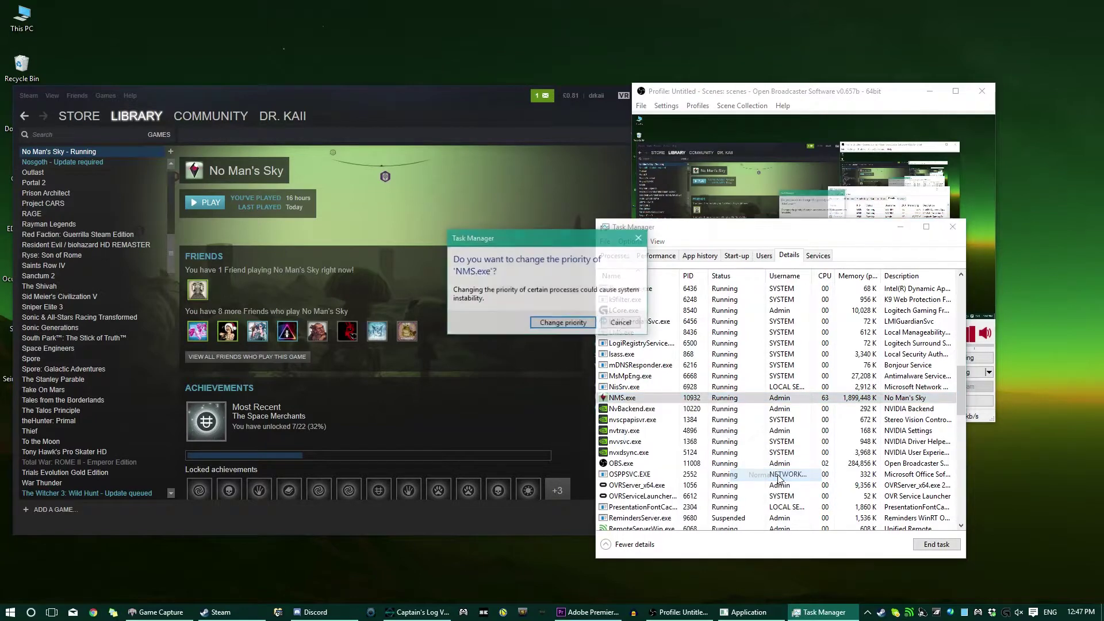
pyautogui.click(563, 324)
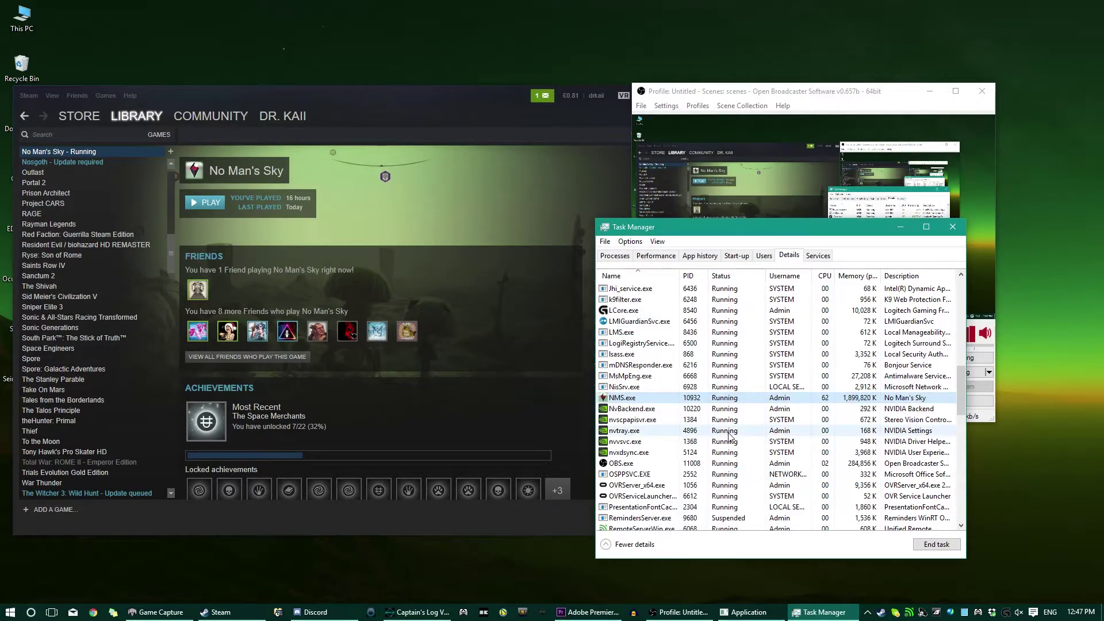
pyautogui.scroll(-5, 732, 438)
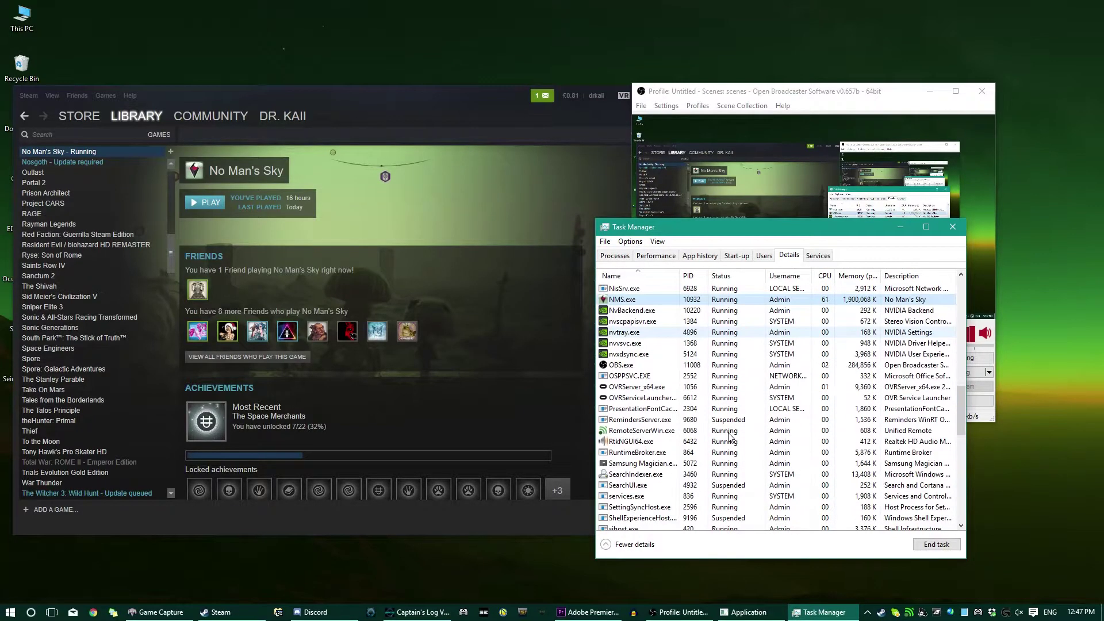
pyautogui.scroll(-5, 648, 419)
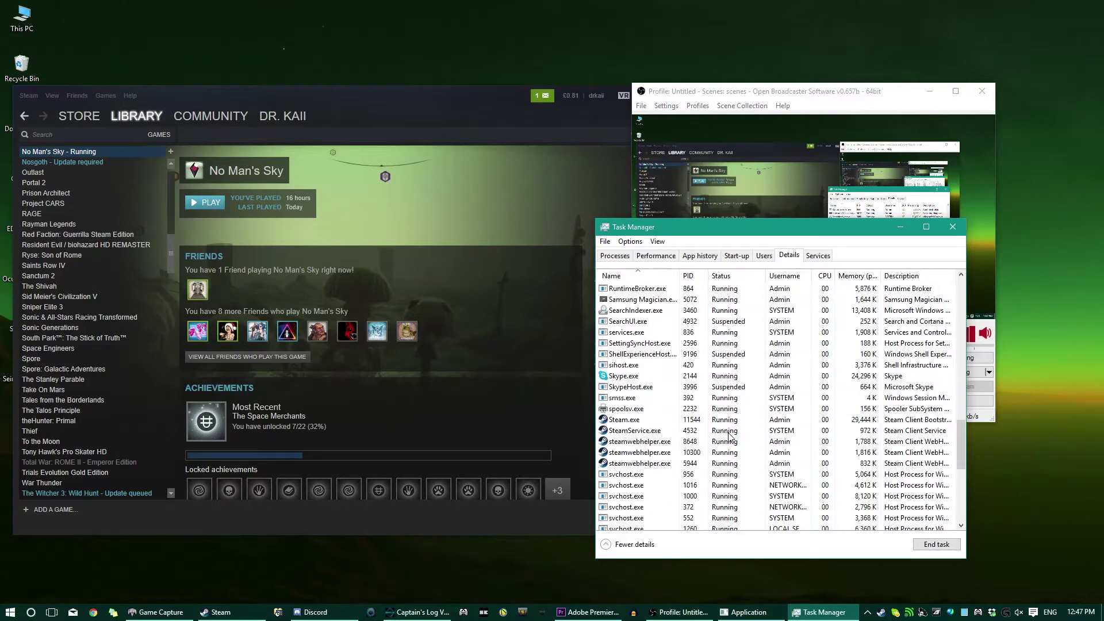
# - Set Steam.exe to Normal priority and raise OBS.exe to High priority
pyautogui.rightClick(648, 420)
pyautogui.moveTo(667, 456)
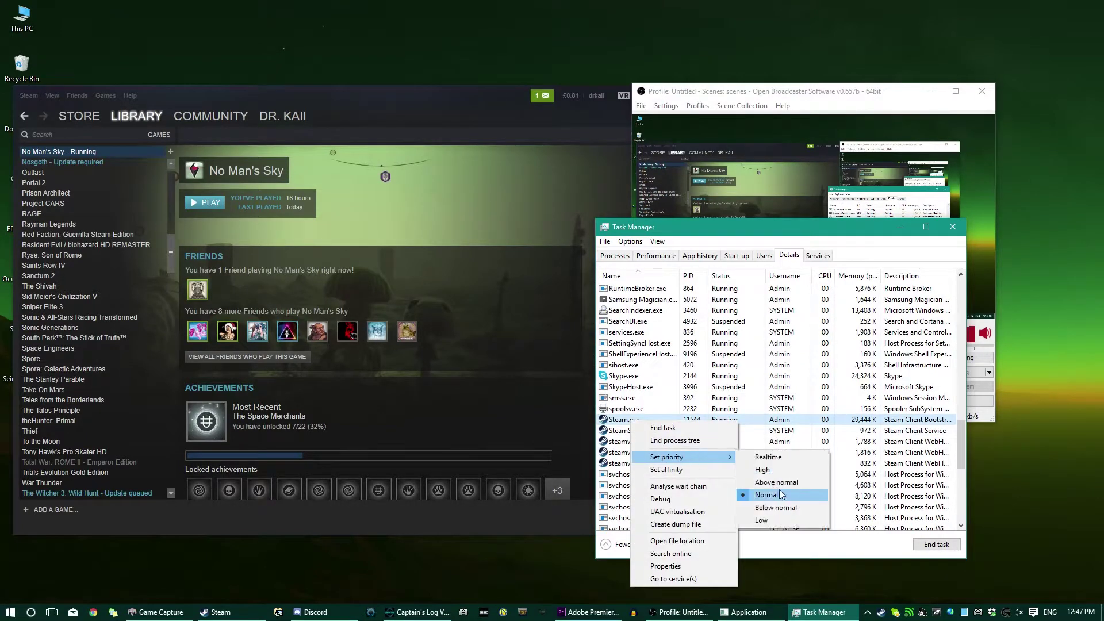
pyautogui.click(777, 482)
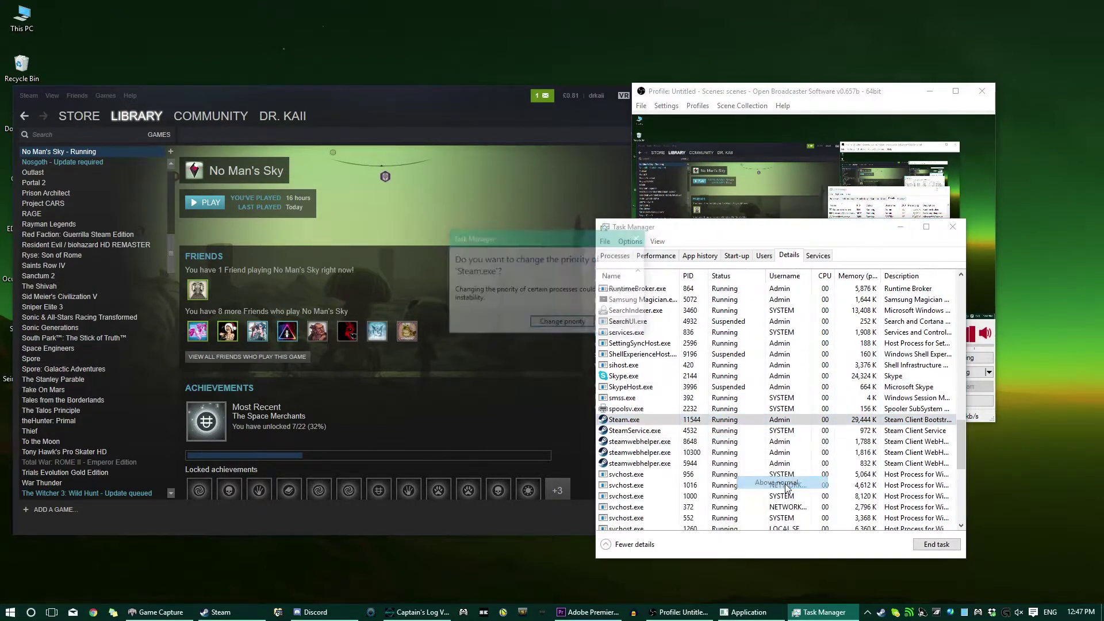
pyautogui.click(556, 324)
pyautogui.scroll(5, 619, 326)
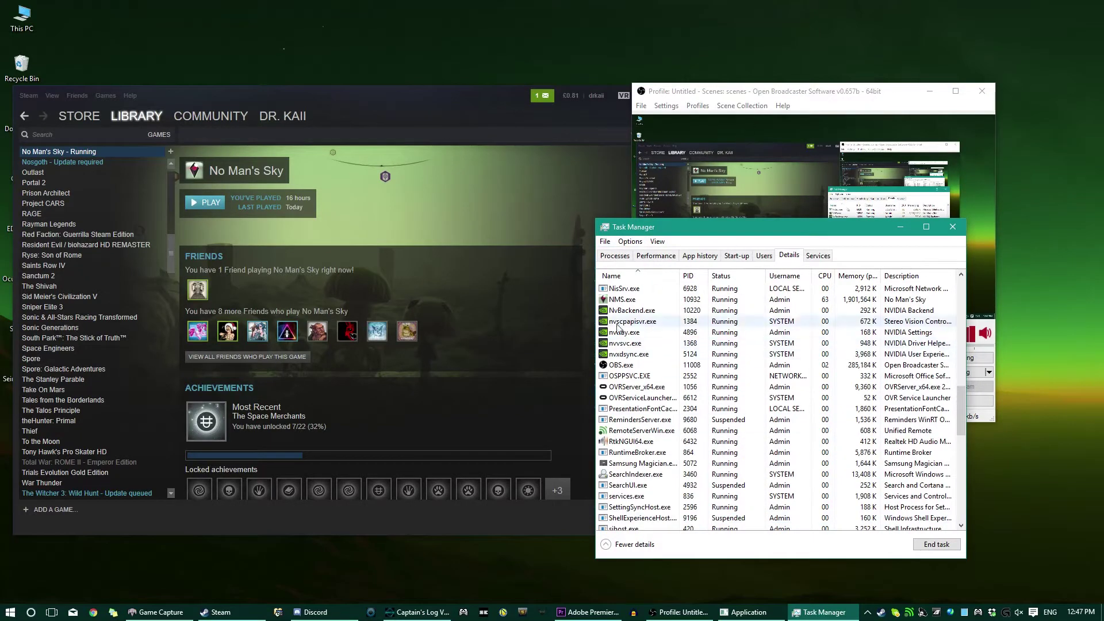
pyautogui.rightClick(633, 364)
pyautogui.moveTo(680, 399)
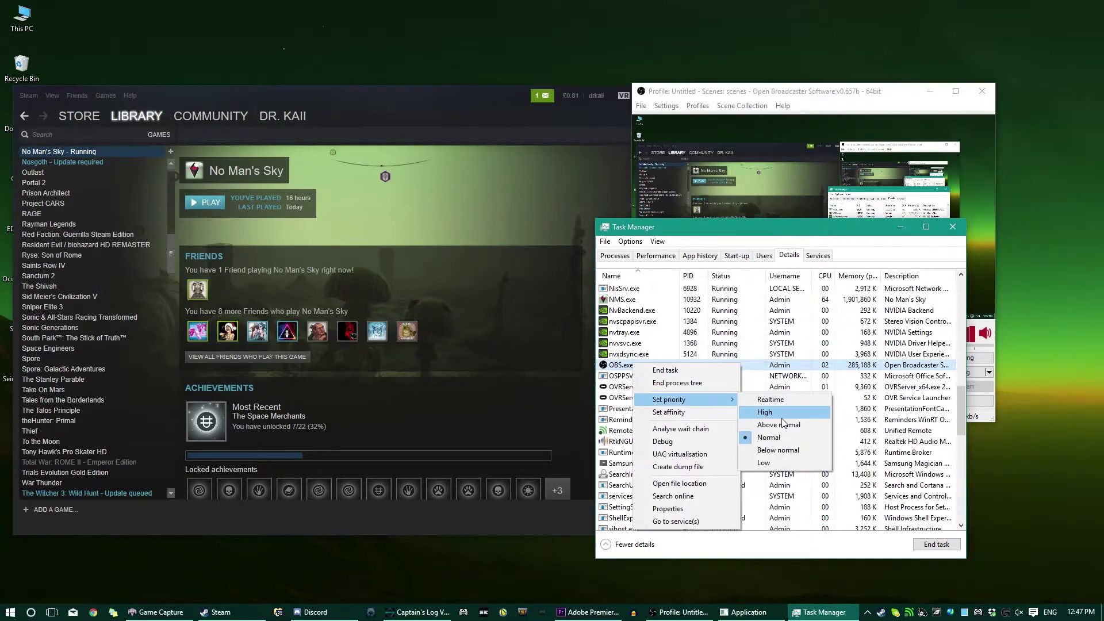
pyautogui.click(780, 414)
pyautogui.click(557, 323)
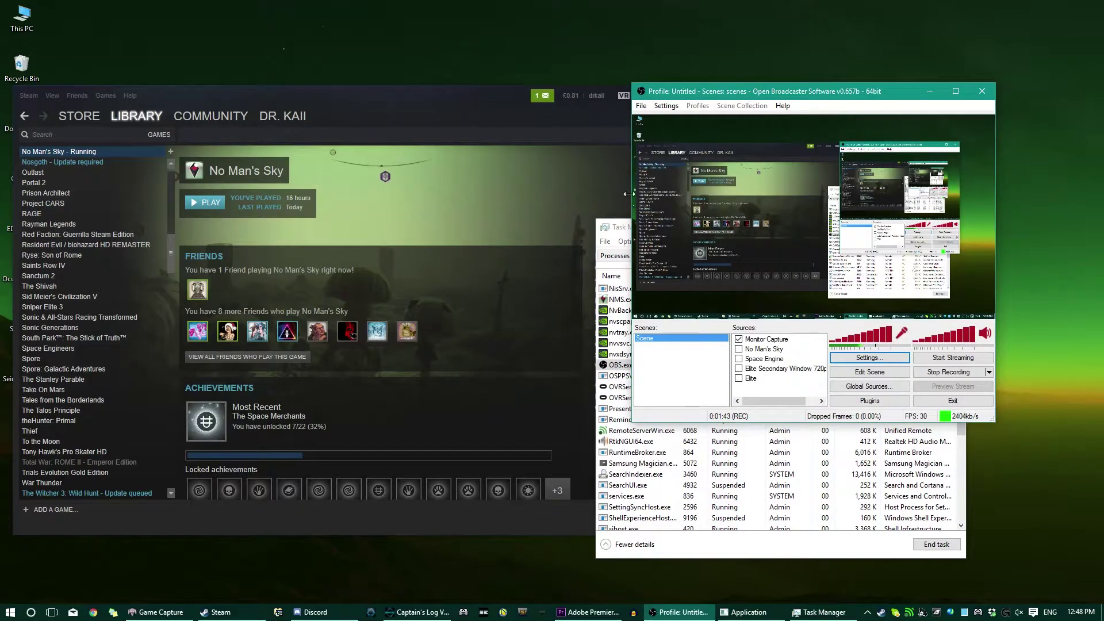
pyautogui.click(866, 357)
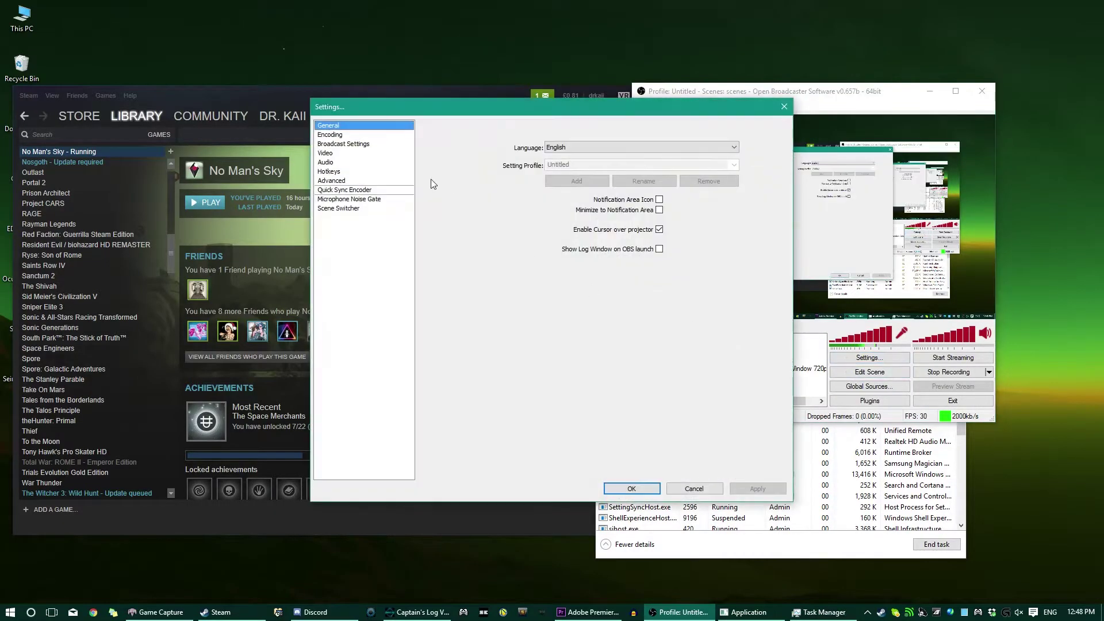
pyautogui.click(331, 134)
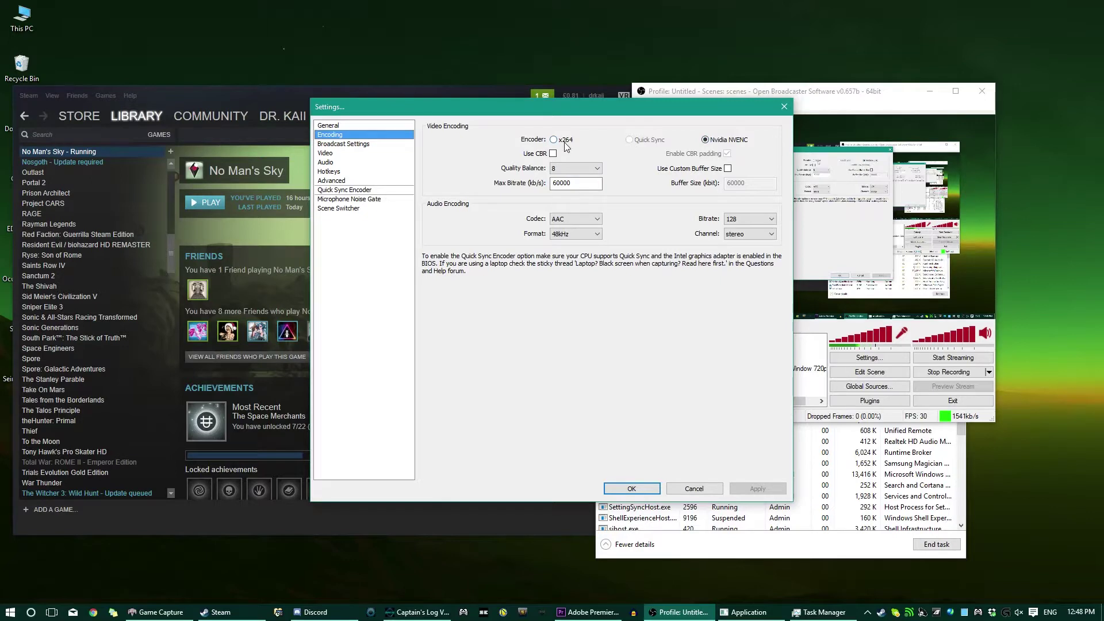
pyautogui.click(573, 172)
pyautogui.click(339, 153)
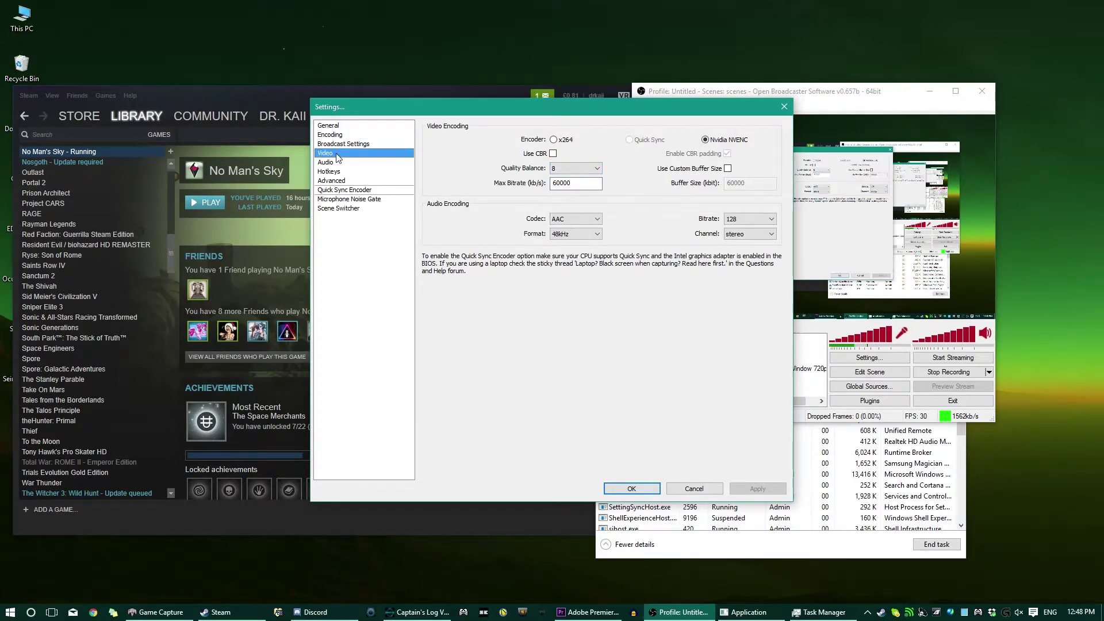
pyautogui.click(341, 181)
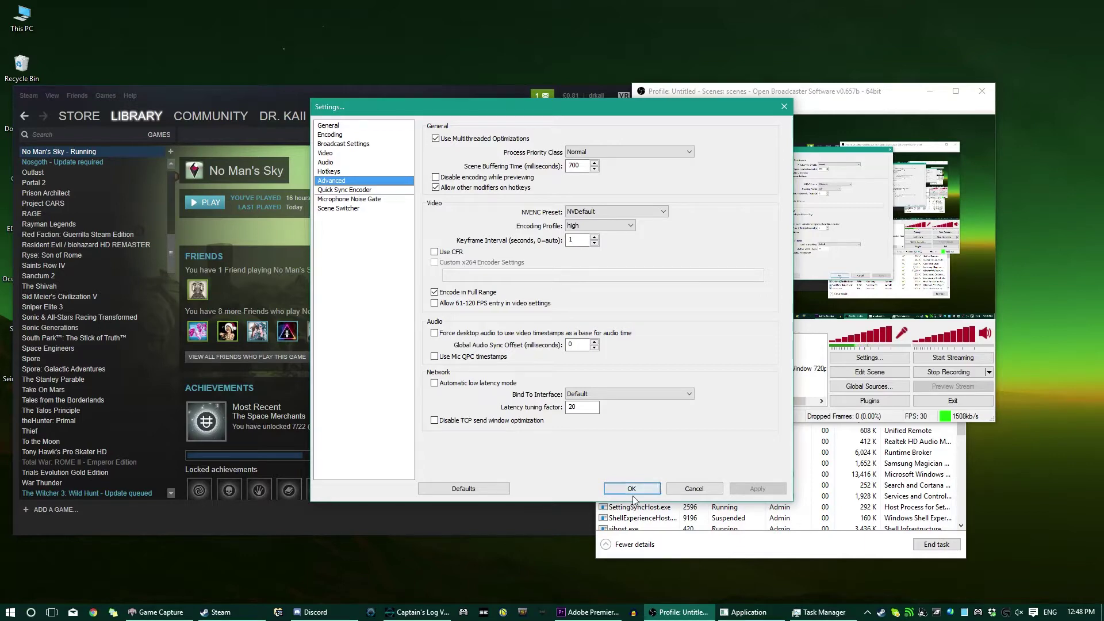
pyautogui.click(633, 489)
# - In Steam's In-Game settings, keep the in-game FPS counter Off and close settings
pyautogui.click(87, 151)
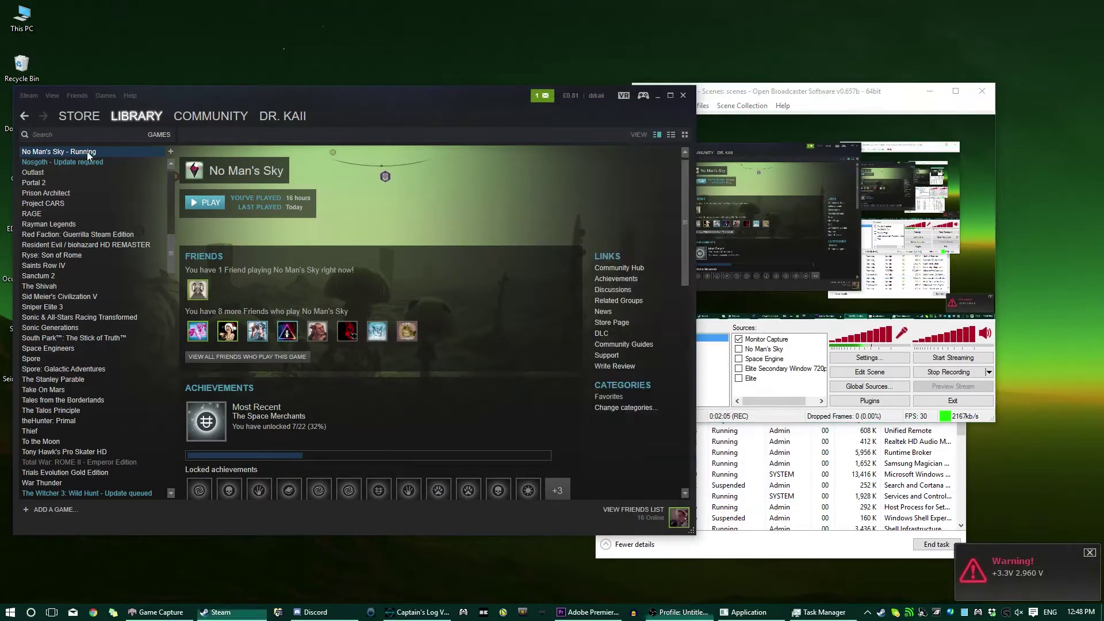
pyautogui.moveTo(217, 93)
pyautogui.mouseDown()
pyautogui.moveTo(320, 100)
pyautogui.moveTo(259, 104)
pyautogui.mouseUp()
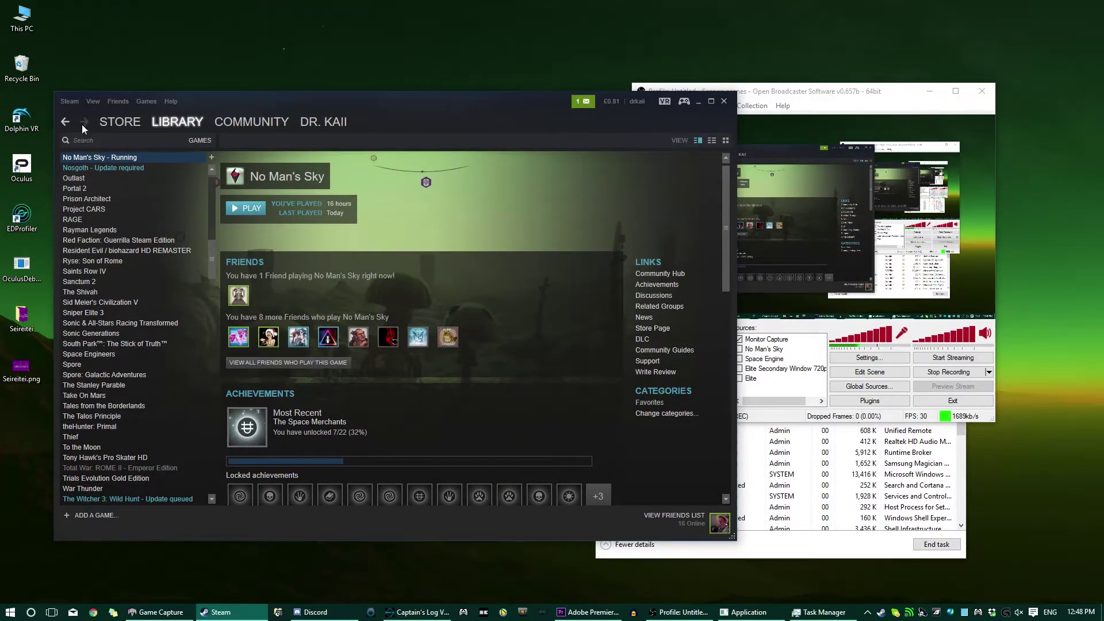
pyautogui.click(69, 102)
pyautogui.click(73, 184)
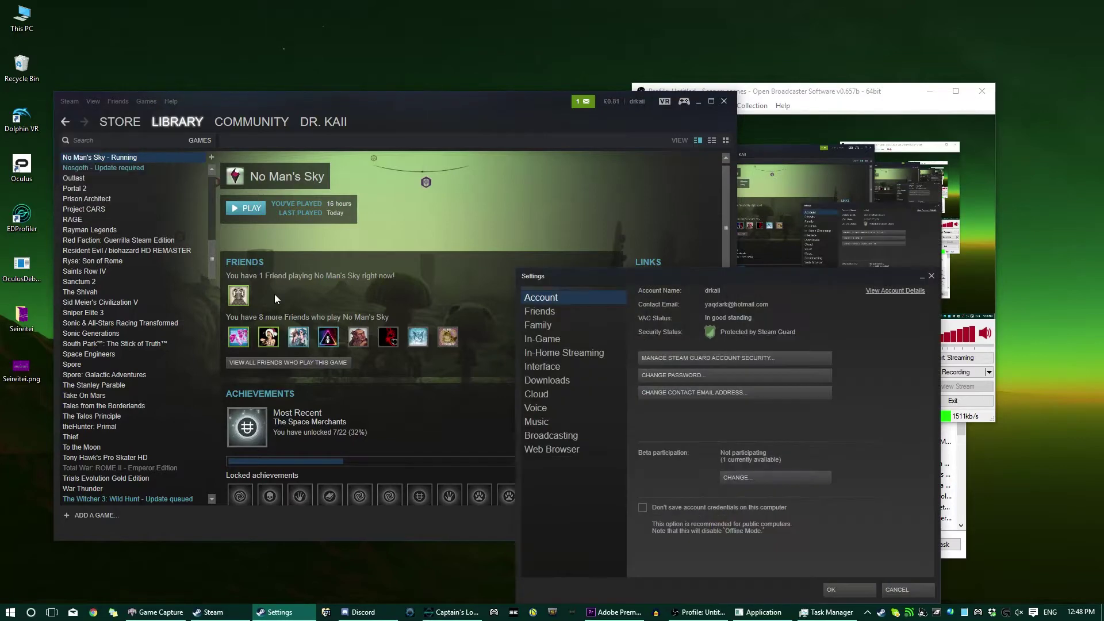
pyautogui.click(559, 353)
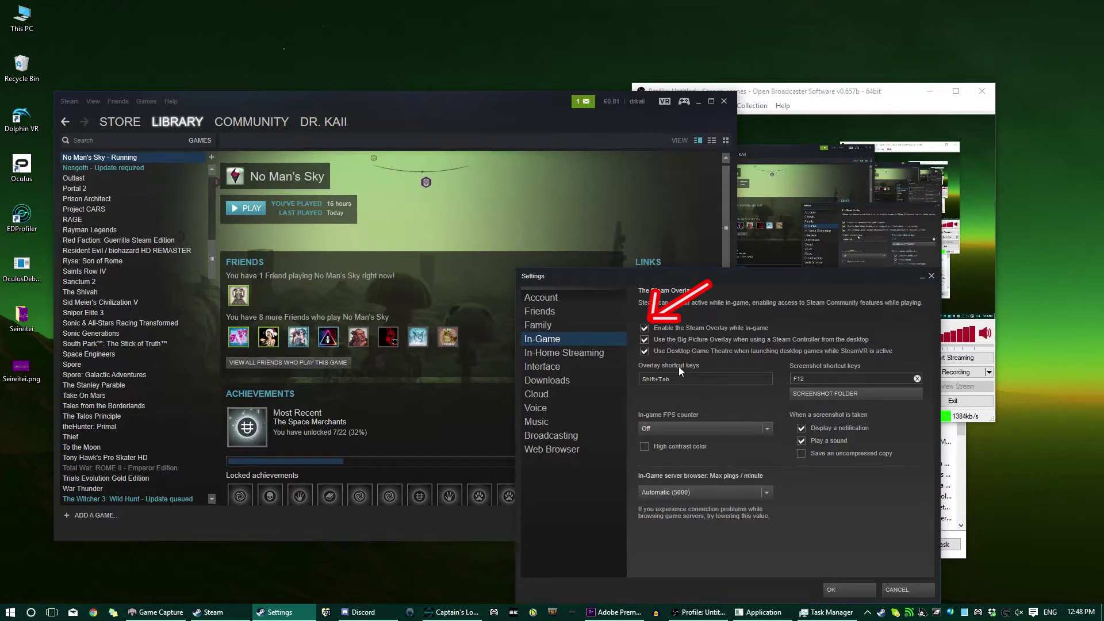
pyautogui.click(675, 427)
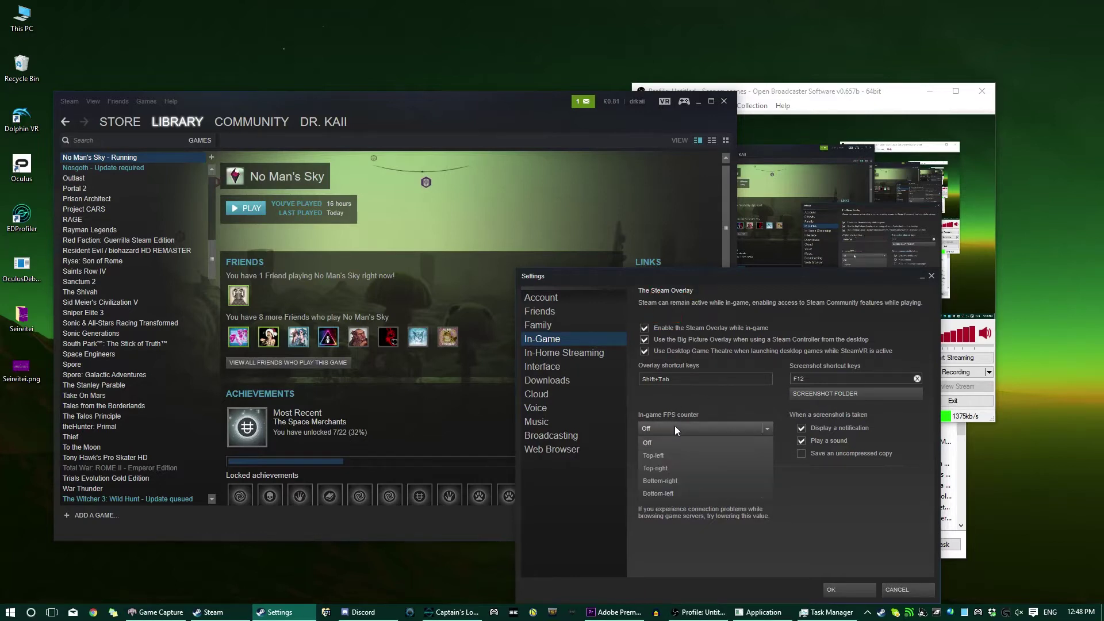
pyautogui.click(689, 433)
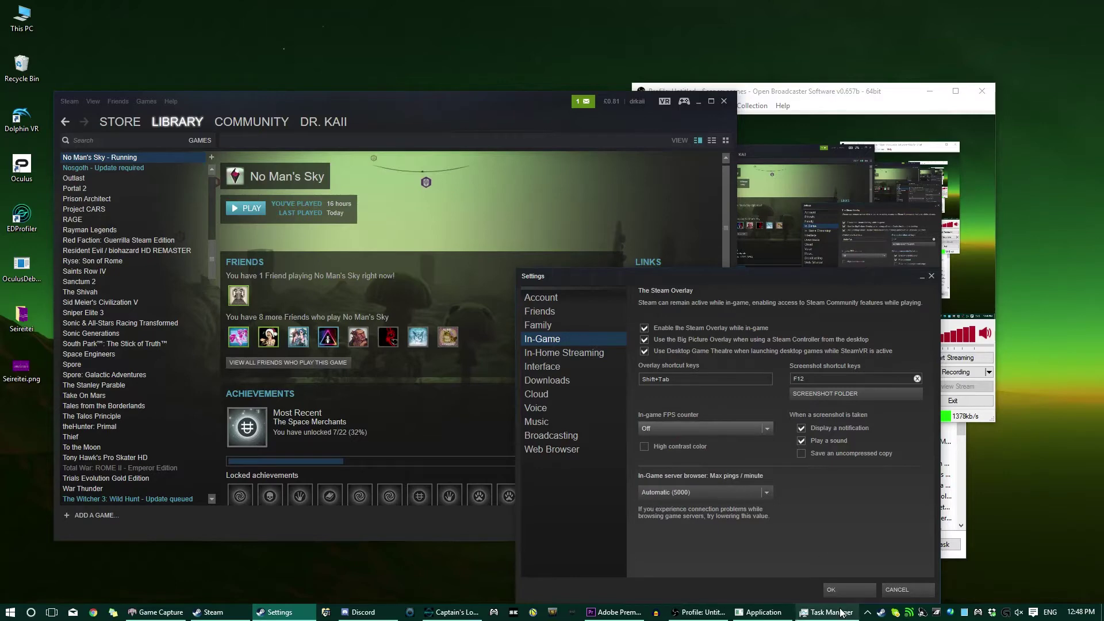
pyautogui.click(847, 593)
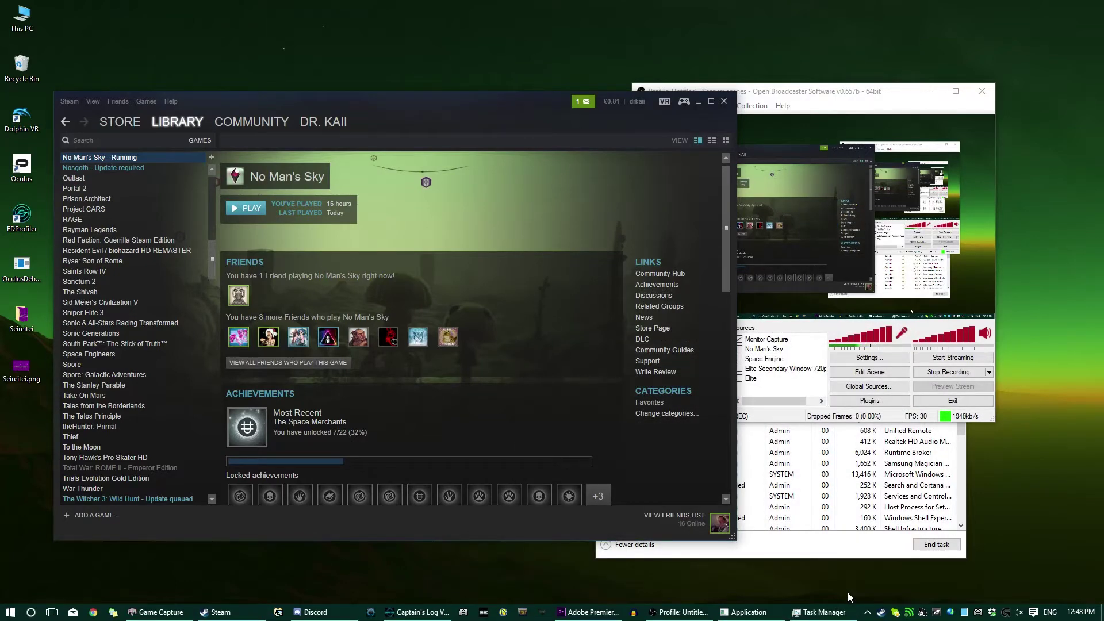
pyautogui.click(843, 101)
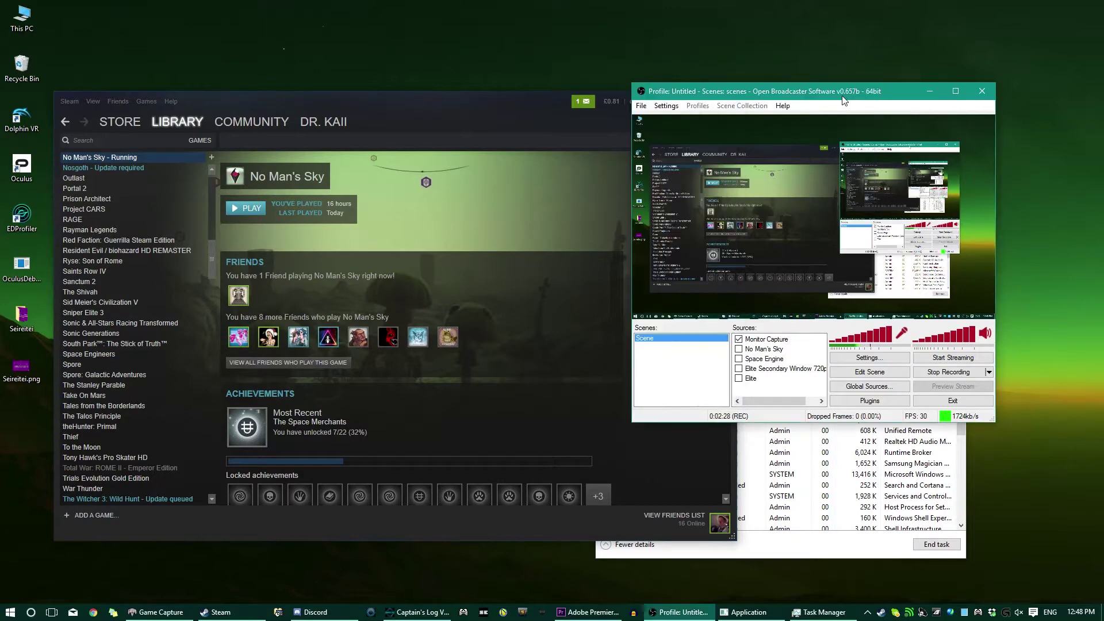
# - Search the Start Menu for 'proces' and launch Process Hacker 2
pyautogui.moveTo(843, 102); pyautogui.dragTo(911, 69)
pyautogui.click(859, 420)
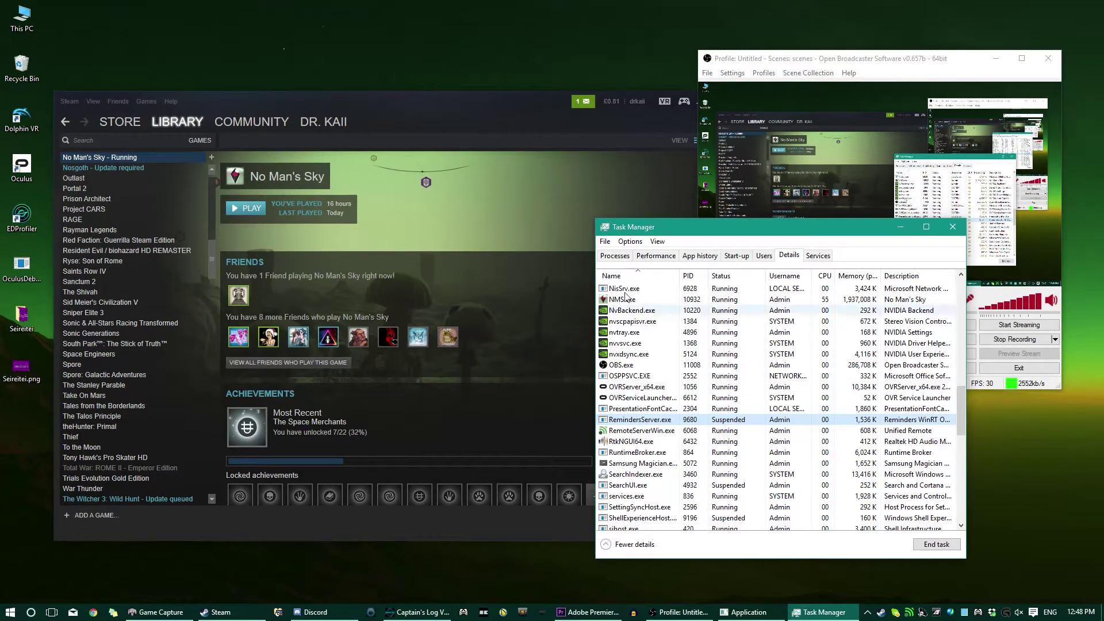
pyautogui.scroll(-2, 659, 431)
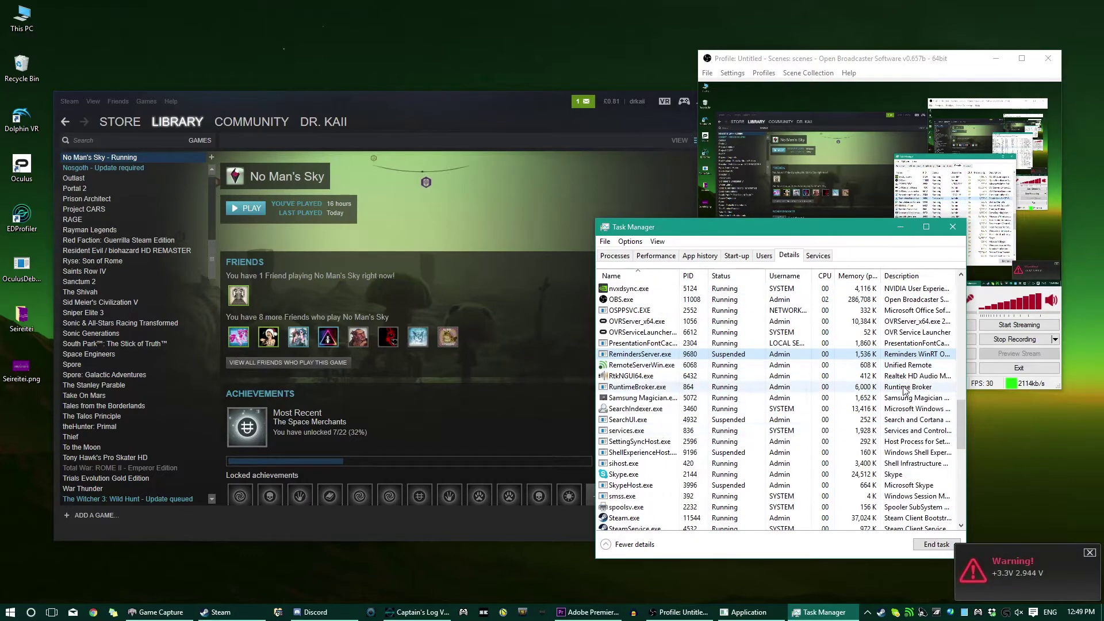
pyautogui.press('super')
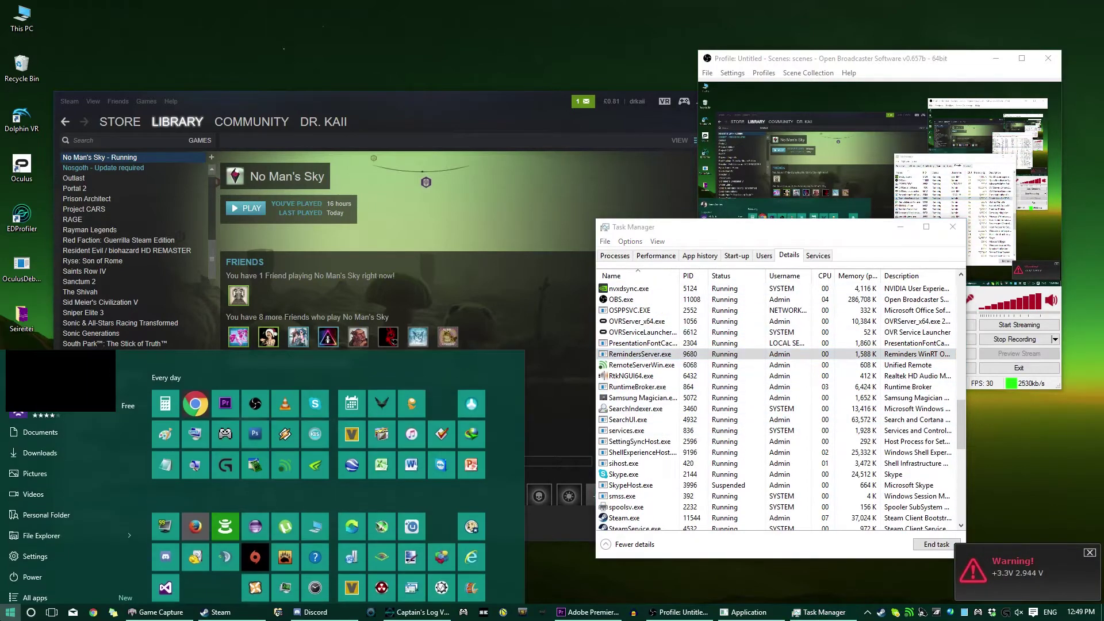
pyautogui.write('proces')
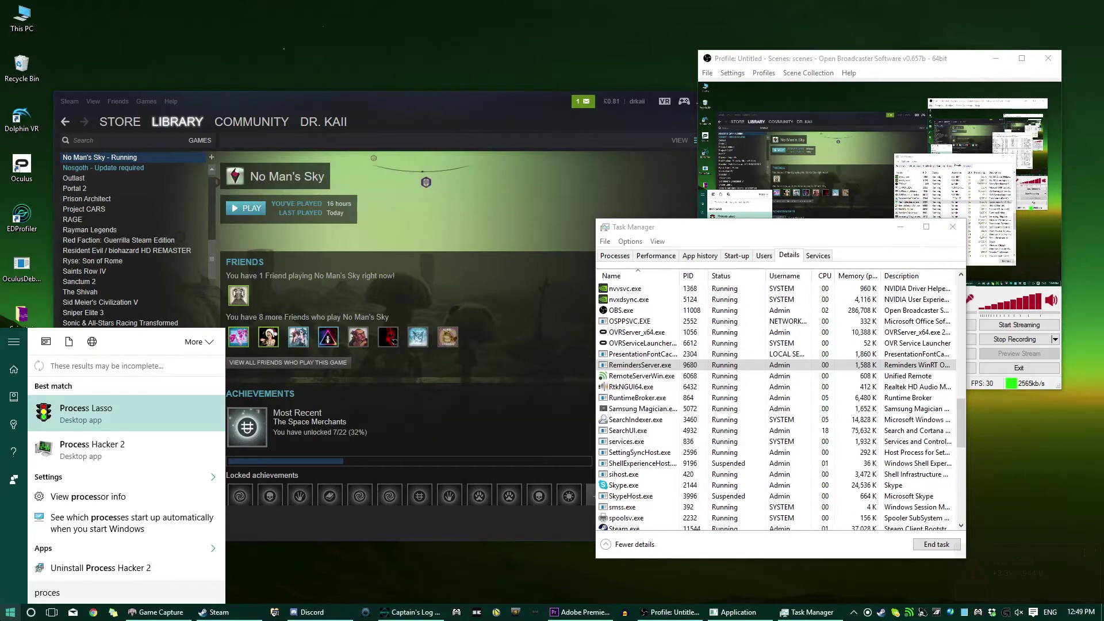
pyautogui.press('Down')
pyautogui.press('Return')
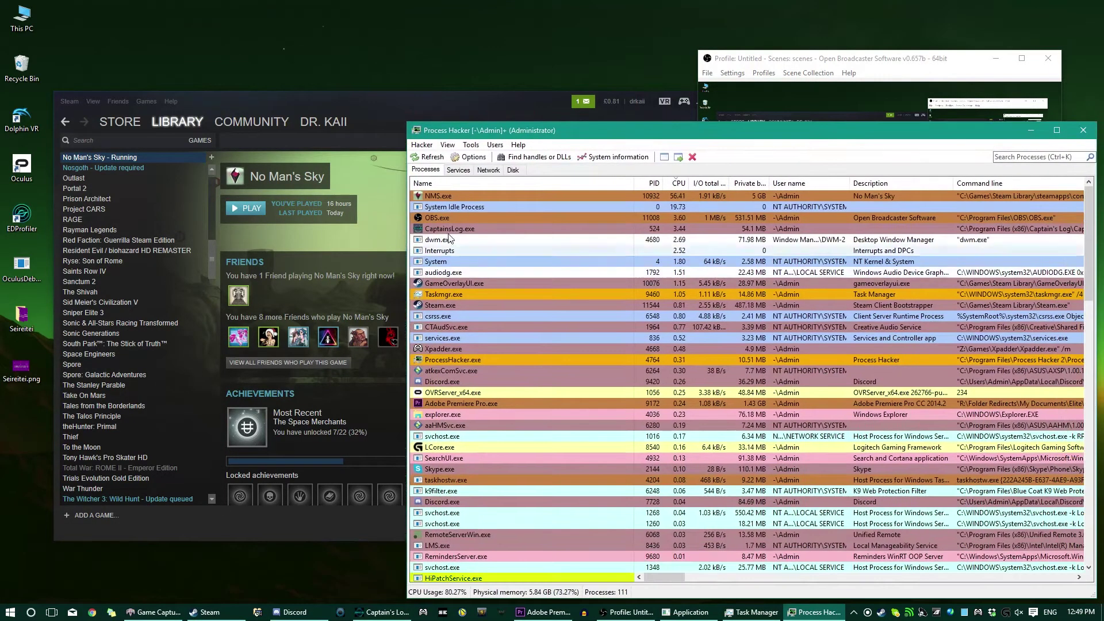
# - Check NMS.exe's priority options, then close No Man's Sky from its taskbar jump list
pyautogui.moveTo(504, 137); pyautogui.dragTo(334, 115)
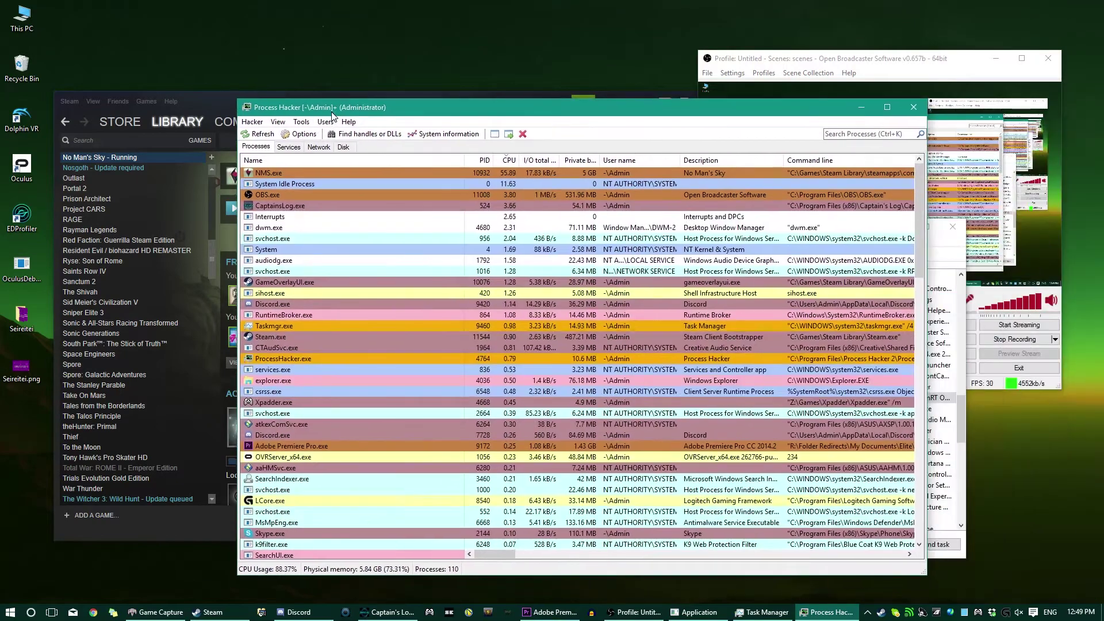
pyautogui.rightClick(264, 175)
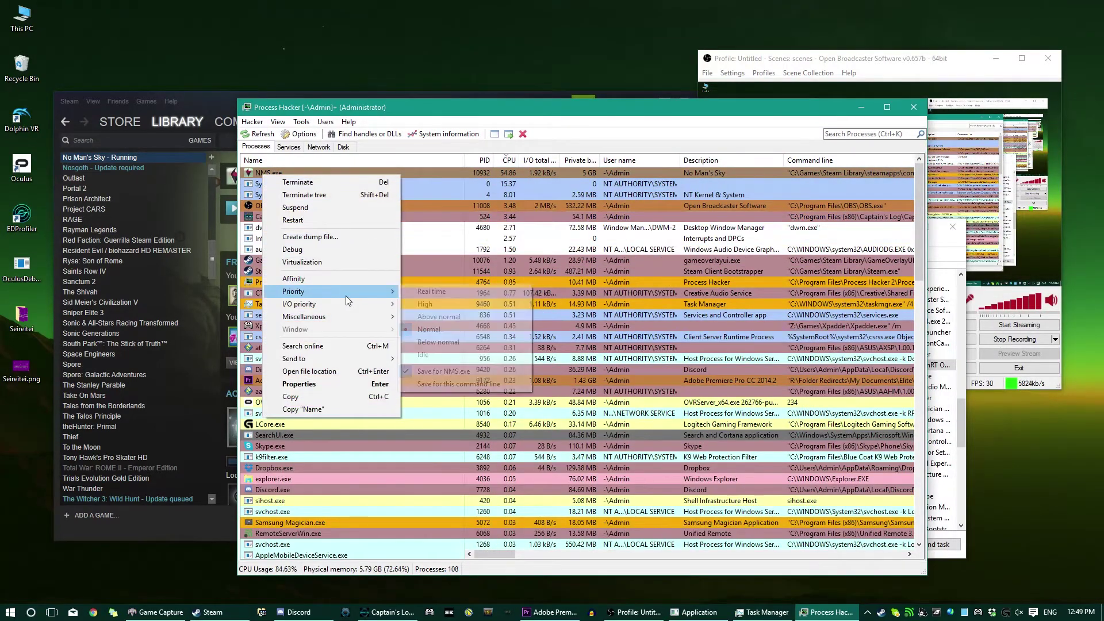
pyautogui.moveTo(293, 291)
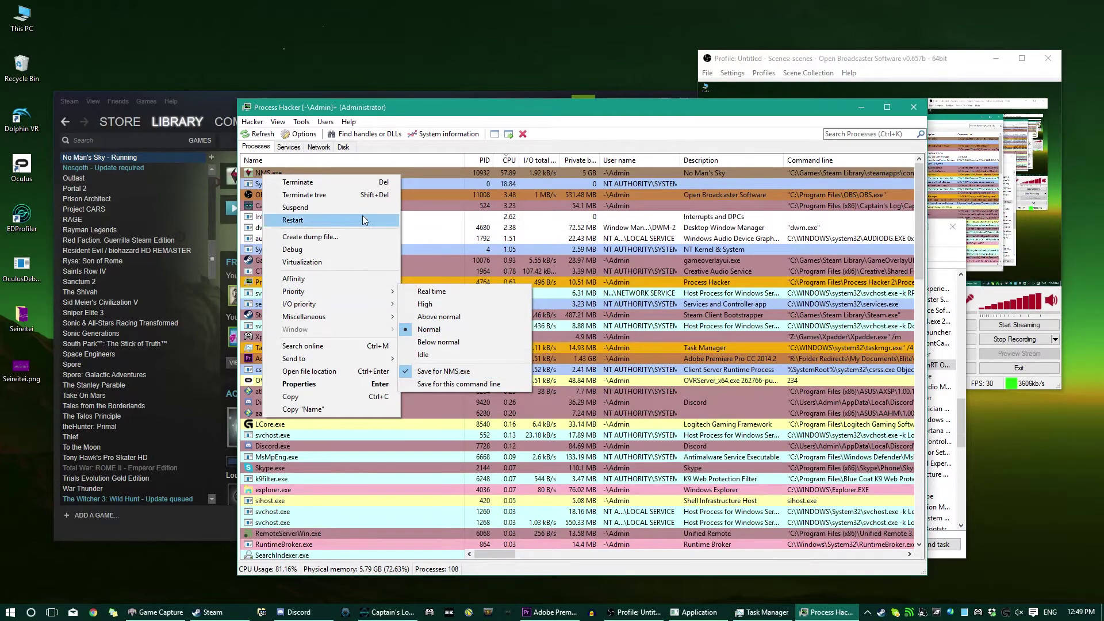
pyautogui.click(639, 379)
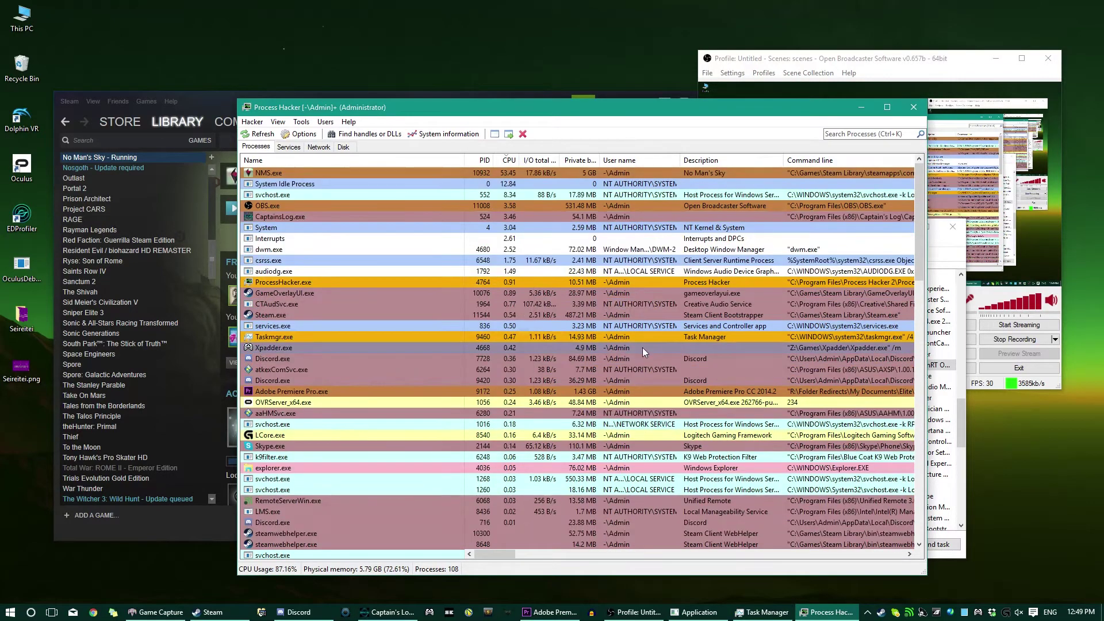
pyautogui.rightClick(711, 613)
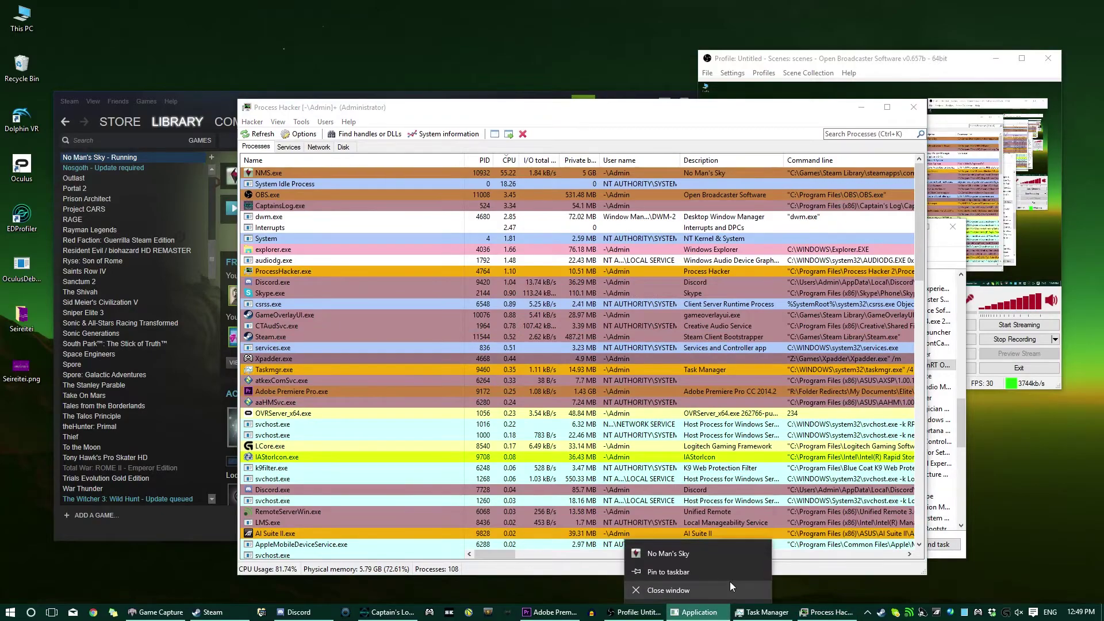
pyautogui.click(719, 590)
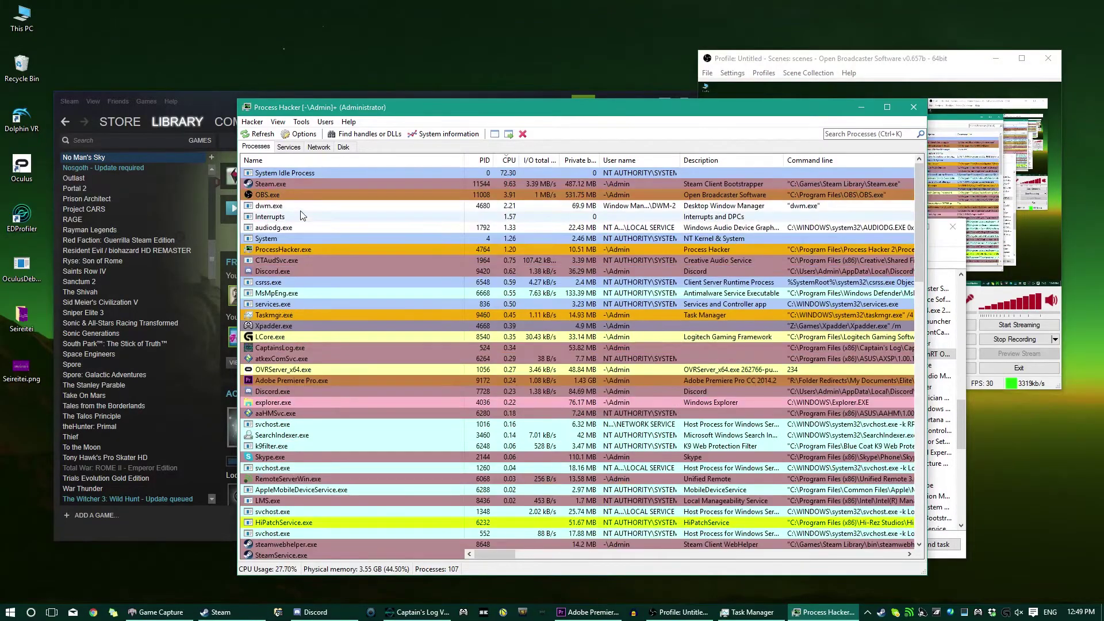
# - Save OBS.exe's priority in Process Hacker for future launches
pyautogui.rightClick(288, 195)
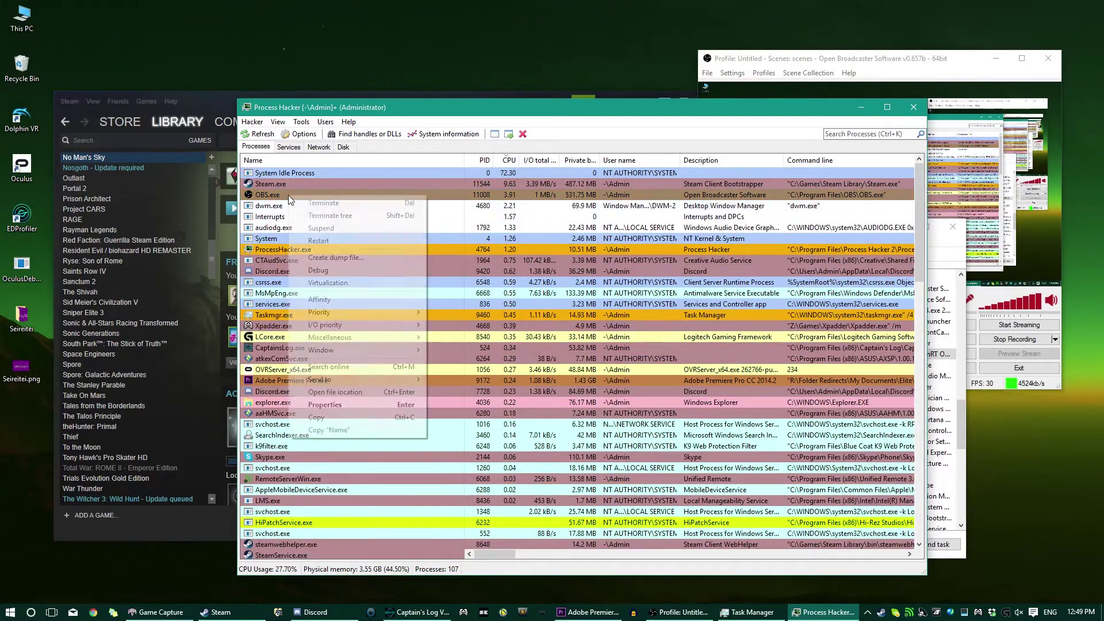
pyautogui.moveTo(360, 313)
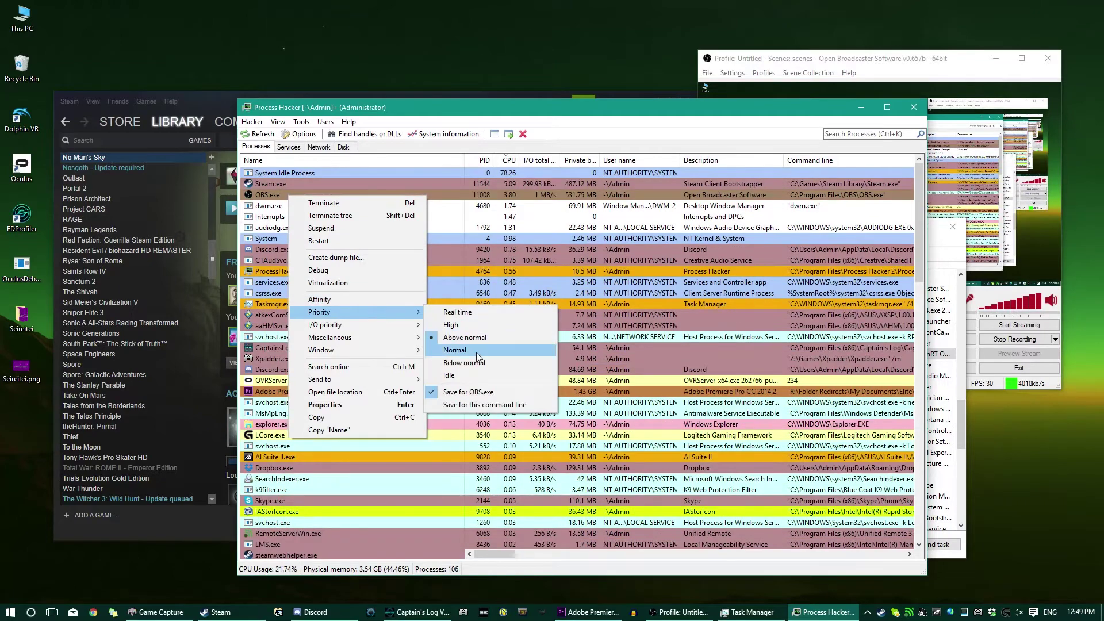
pyautogui.click(483, 405)
pyautogui.rightClick(273, 185)
pyautogui.moveTo(319, 312)
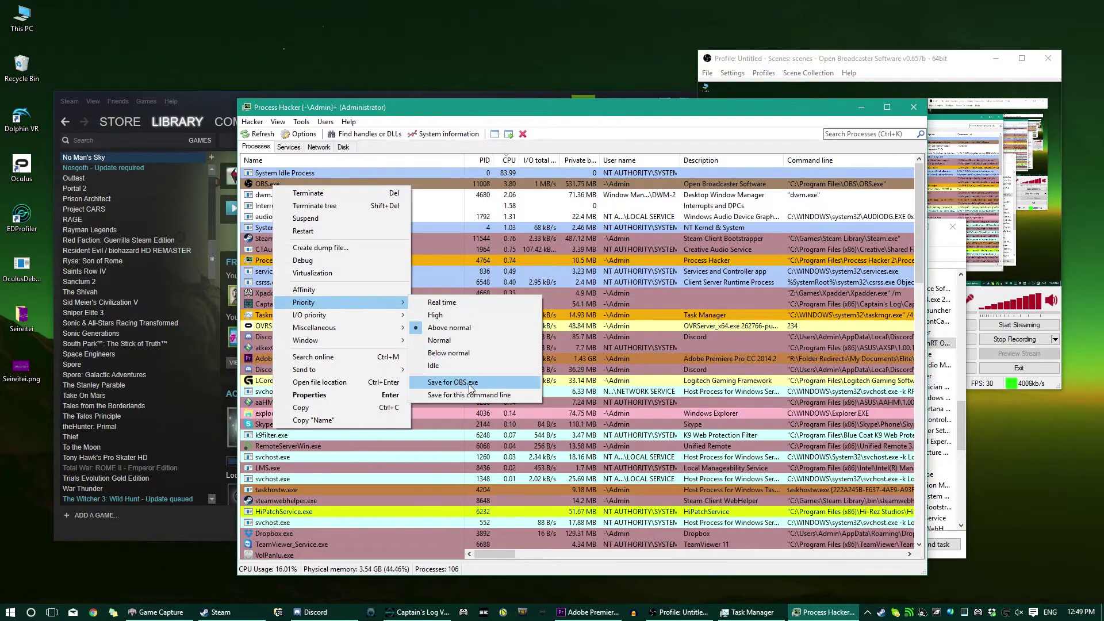
pyautogui.click(471, 386)
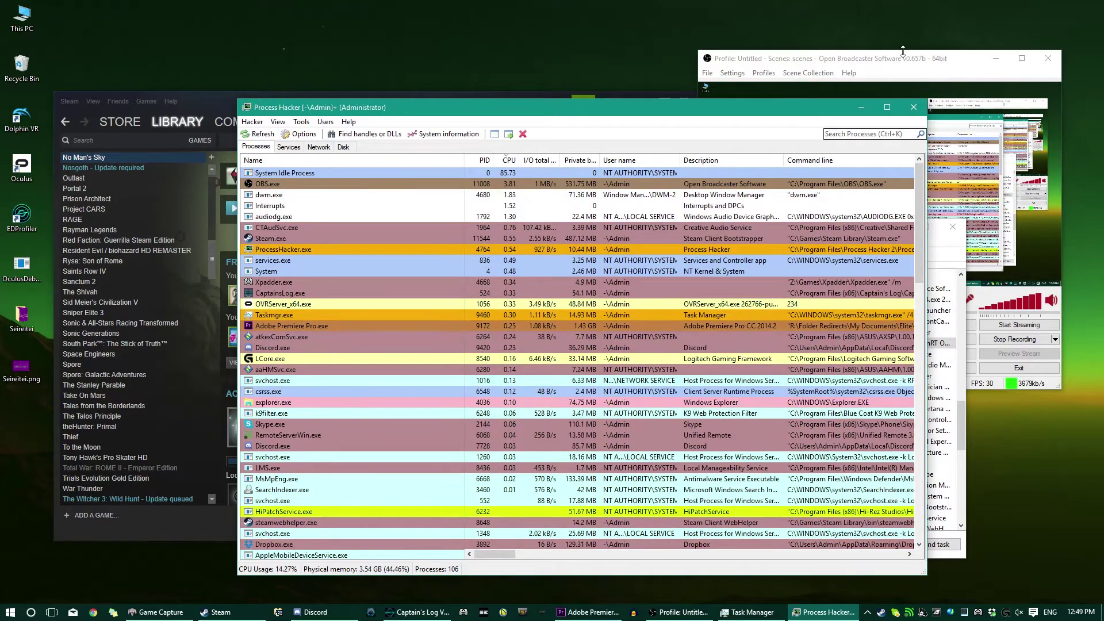
# - Shrink the Process Hacker window and tuck it into a corner
pyautogui.moveTo(239, 107)
pyautogui.mouseDown()
pyautogui.moveTo(468, 246)
pyautogui.moveTo(854, 441)
pyautogui.mouseUp()
pyautogui.moveTo(777, 390); pyautogui.dragTo(928, 399)
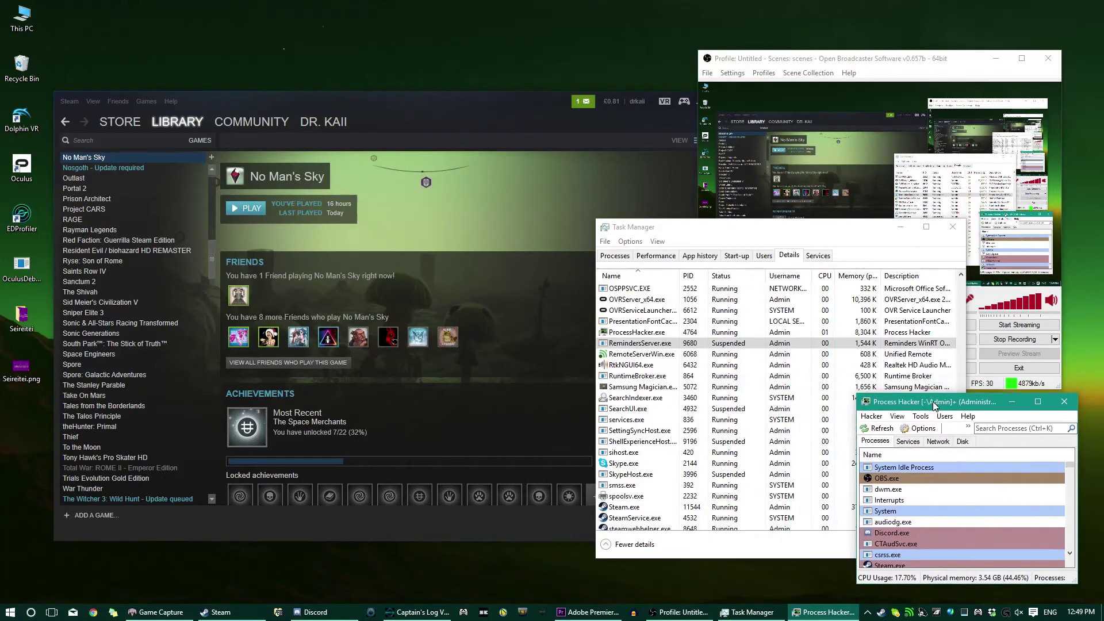
pyautogui.click(899, 230)
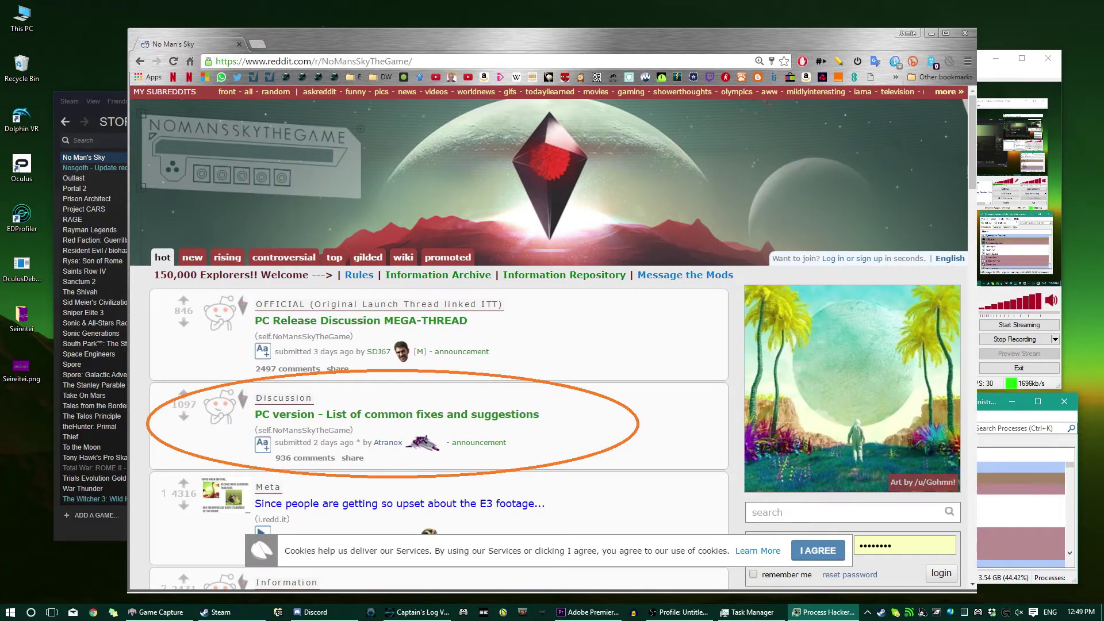
# - Read the 'PC version - List of common fixes and suggestions' post, then close the browser tab
pyautogui.click(381, 418)
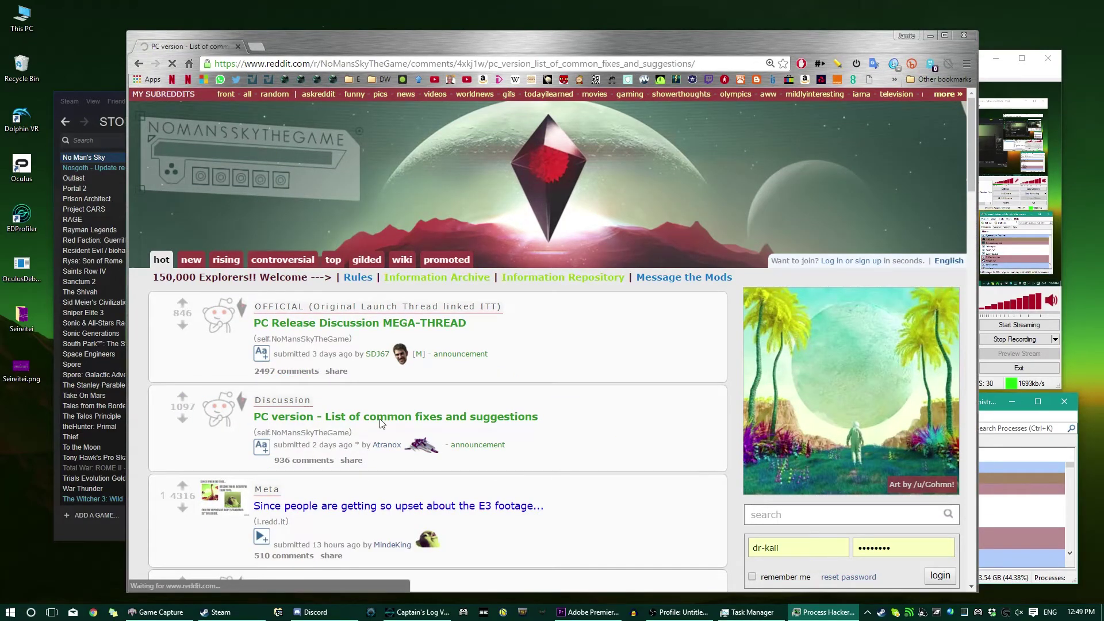
pyautogui.scroll(-3, 380, 423)
pyautogui.scroll(-3, 380, 423)
pyautogui.scroll(-1, 380, 420)
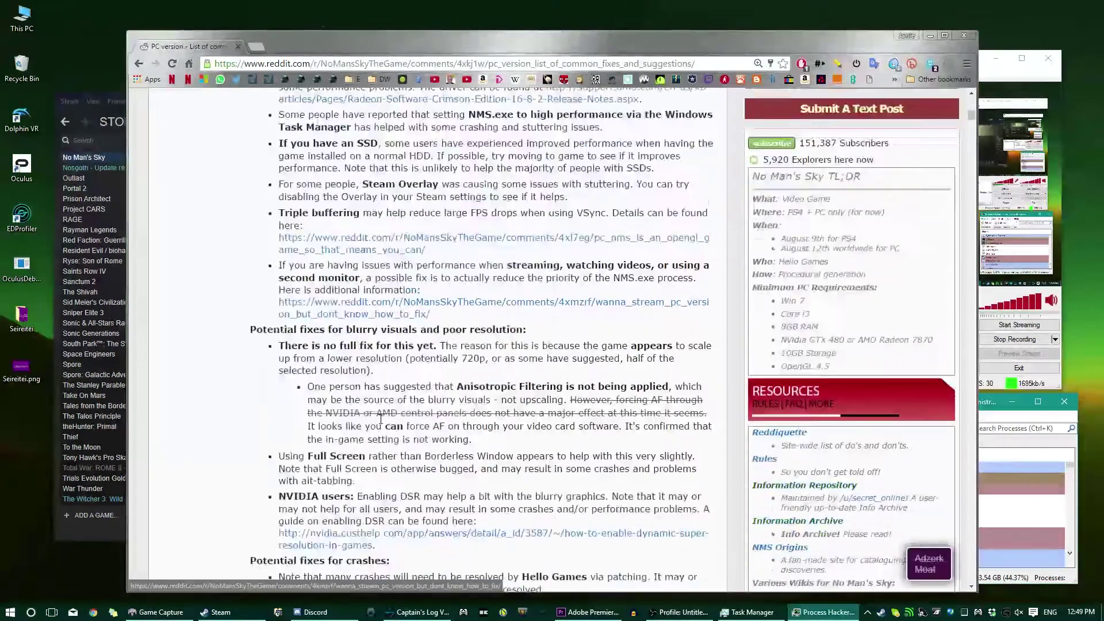
pyautogui.scroll(-3, 380, 421)
pyautogui.scroll(-2, 380, 420)
pyautogui.scroll(-2, 380, 421)
pyautogui.scroll(-1, 380, 419)
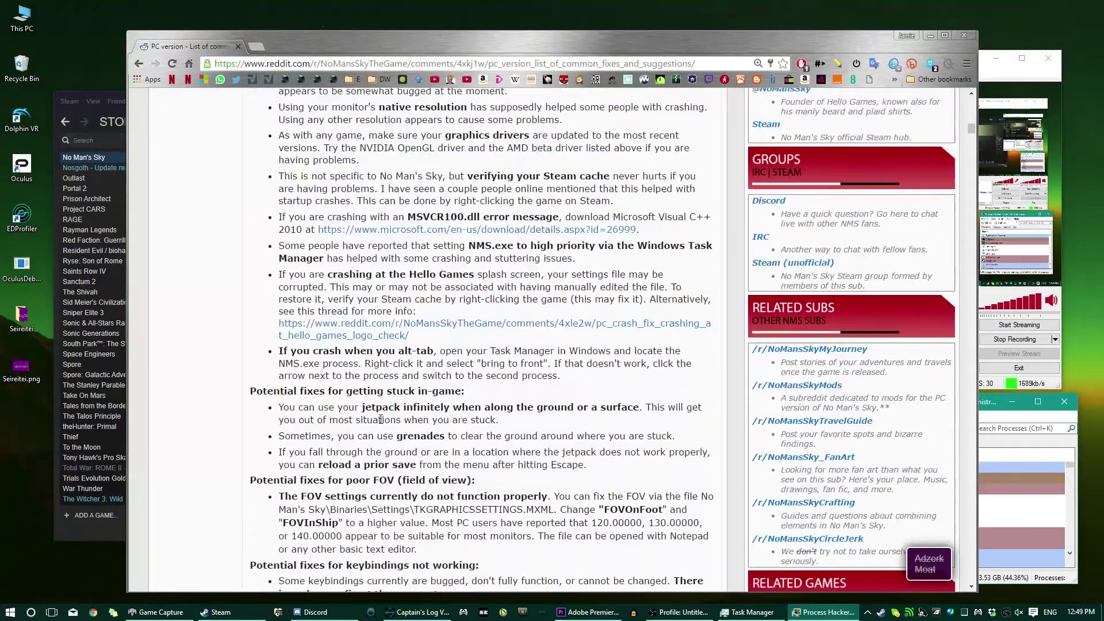
pyautogui.scroll(-3, 381, 419)
pyautogui.scroll(-3, 381, 421)
pyautogui.scroll(-4, 380, 421)
pyautogui.scroll(-2, 381, 423)
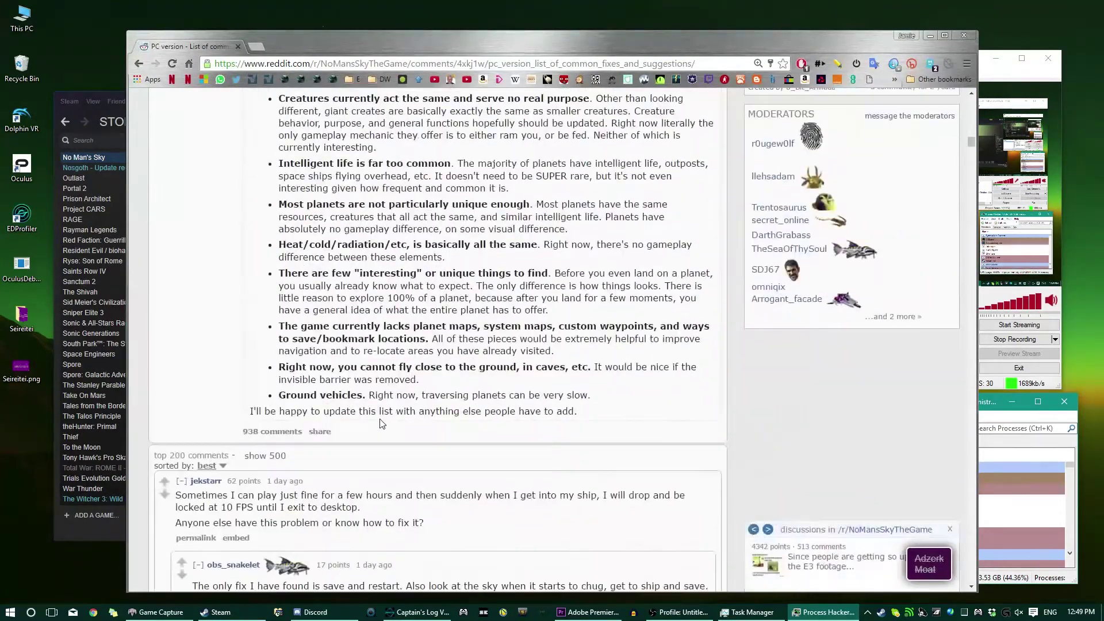
pyautogui.hotkey('ctrl', 'w')
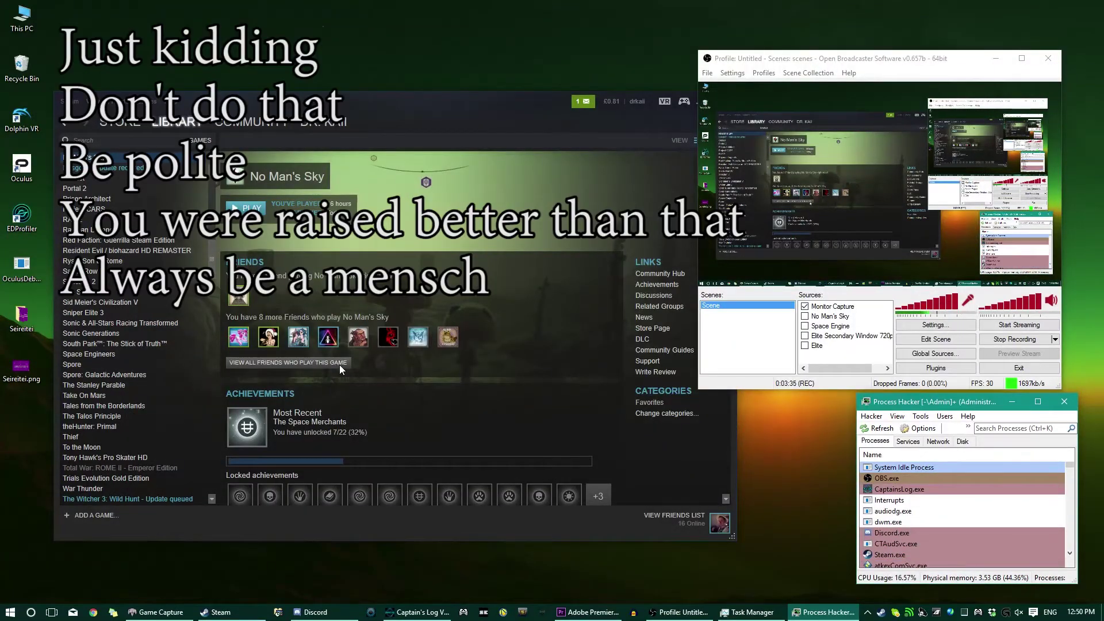